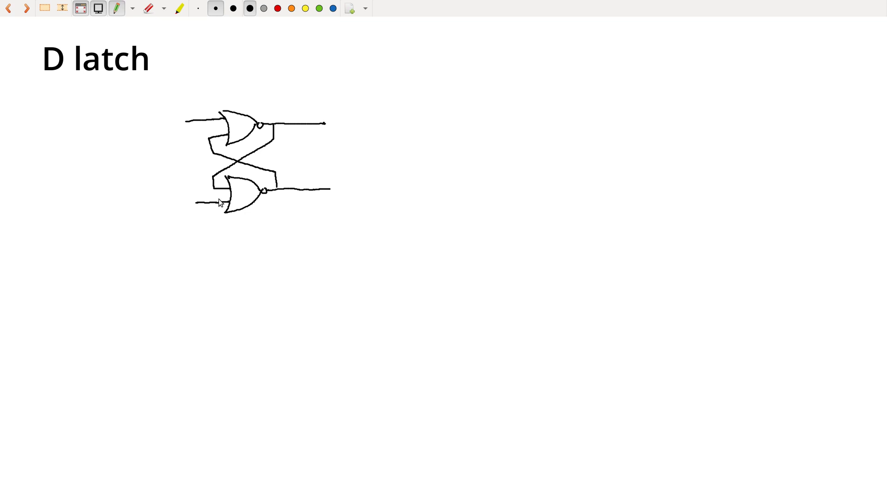
# Write a D input and wire it to the upper gate, with a branch down to the lower gate
pyautogui.moveTo(126, 129); pyautogui.dragTo(138, 125)
pyautogui.moveTo(145, 122)
pyautogui.mouseDown()
pyautogui.moveTo(181, 121)
pyautogui.moveTo(198, 111)
pyautogui.mouseUp()
pyautogui.moveTo(173, 122)
pyautogui.mouseDown()
pyautogui.moveTo(173, 151)
pyautogui.moveTo(160, 150)
pyautogui.moveTo(181, 151)
pyautogui.moveTo(173, 169)
pyautogui.moveTo(162, 154)
pyautogui.moveTo(169, 204)
pyautogui.moveTo(194, 201)
pyautogui.mouseUp()
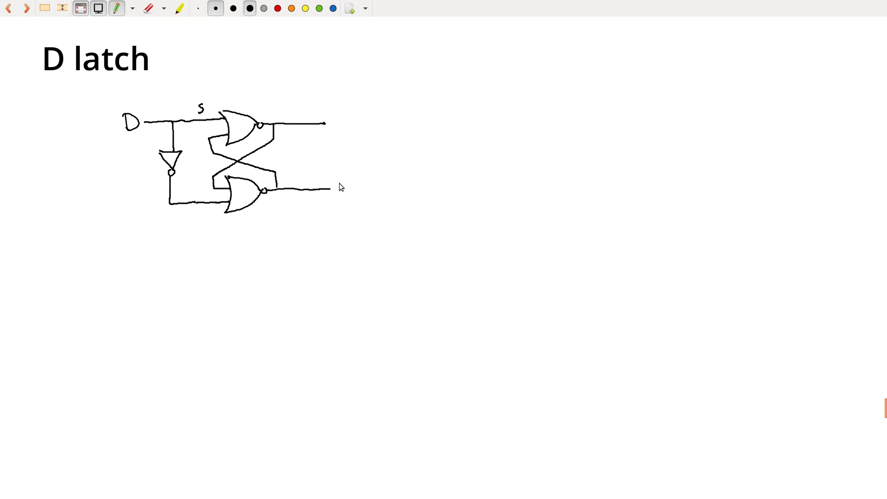
# Handwrite the Output, Q and Q̄ labels on the output wires and R at the lower gate input
pyautogui.moveTo(335, 169); pyautogui.dragTo(354, 182)
pyautogui.moveTo(350, 174); pyautogui.dragTo(379, 177)
pyautogui.moveTo(290, 170)
pyautogui.mouseDown()
pyautogui.moveTo(292, 183)
pyautogui.moveTo(295, 171)
pyautogui.mouseUp()
pyautogui.moveTo(290, 177); pyautogui.dragTo(294, 182)
pyautogui.moveTo(282, 108); pyautogui.dragTo(285, 115)
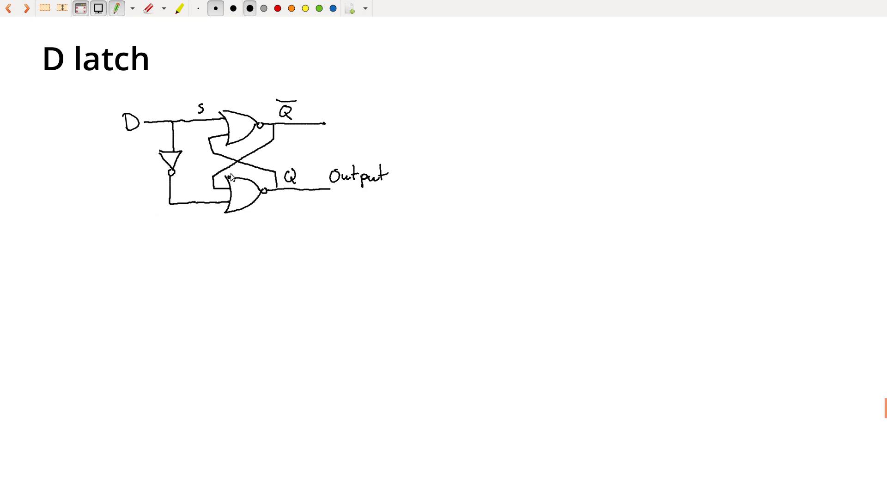
pyautogui.moveTo(210, 192); pyautogui.dragTo(210, 202)
# Erase the D input wire, the inverter and the old D label
pyautogui.click(148, 9)
pyautogui.moveTo(157, 122)
pyautogui.mouseDown()
pyautogui.moveTo(163, 205)
pyautogui.moveTo(165, 106)
pyautogui.moveTo(171, 203)
pyautogui.moveTo(173, 111)
pyautogui.mouseUp()
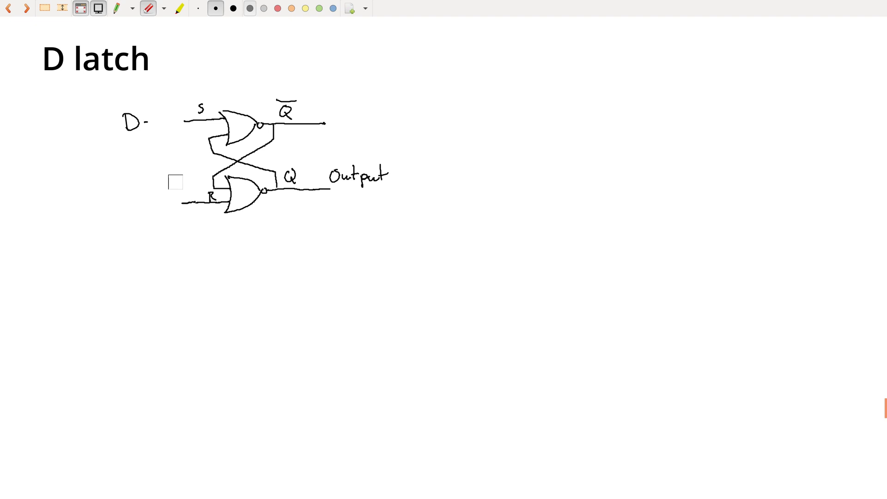
pyautogui.moveTo(175, 182)
pyautogui.mouseDown()
pyautogui.moveTo(141, 121)
pyautogui.moveTo(125, 110)
pyautogui.moveTo(127, 129)
pyautogui.moveTo(145, 117)
pyautogui.mouseUp()
# Handwrite a new D label and a clk label at the far left in pen
pyautogui.click(118, 8)
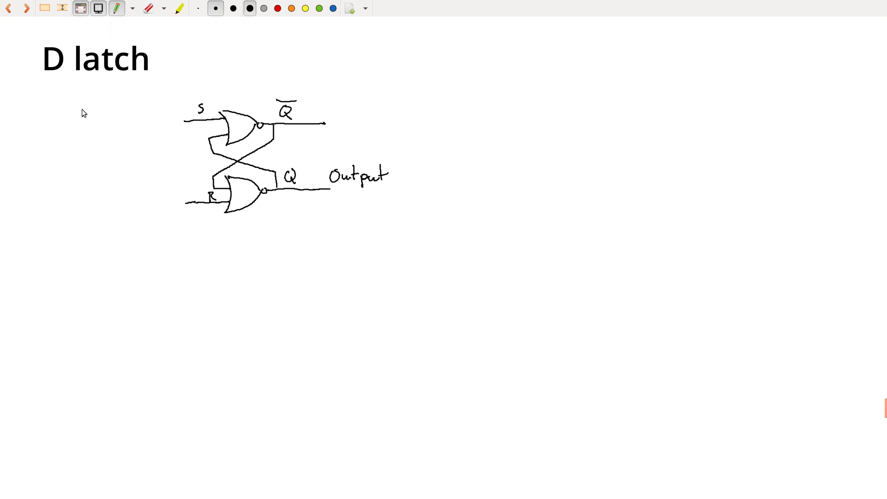
pyautogui.moveTo(82, 106); pyautogui.dragTo(83, 119)
pyautogui.moveTo(81, 107); pyautogui.dragTo(92, 107)
pyautogui.click(92, 118)
pyautogui.click(78, 188)
pyautogui.moveTo(77, 194); pyautogui.dragTo(77, 197)
# Draw an upper AND gate fed by D and clk, and a lower AND gate fed by inverted D with its output to R
pyautogui.moveTo(116, 111)
pyautogui.mouseDown()
pyautogui.moveTo(135, 112)
pyautogui.moveTo(141, 126)
pyautogui.moveTo(115, 132)
pyautogui.moveTo(181, 120)
pyautogui.mouseUp()
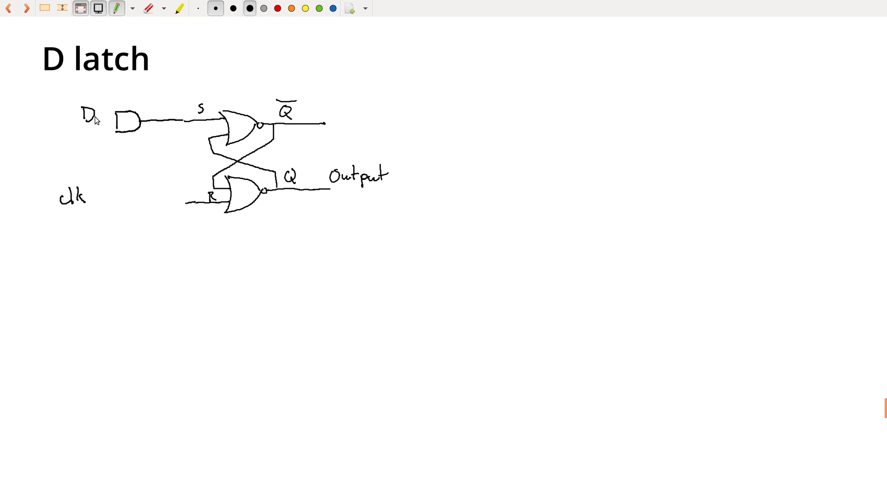
pyautogui.moveTo(95, 116)
pyautogui.mouseDown()
pyautogui.moveTo(115, 116)
pyautogui.moveTo(110, 183)
pyautogui.moveTo(86, 195)
pyautogui.mouseUp()
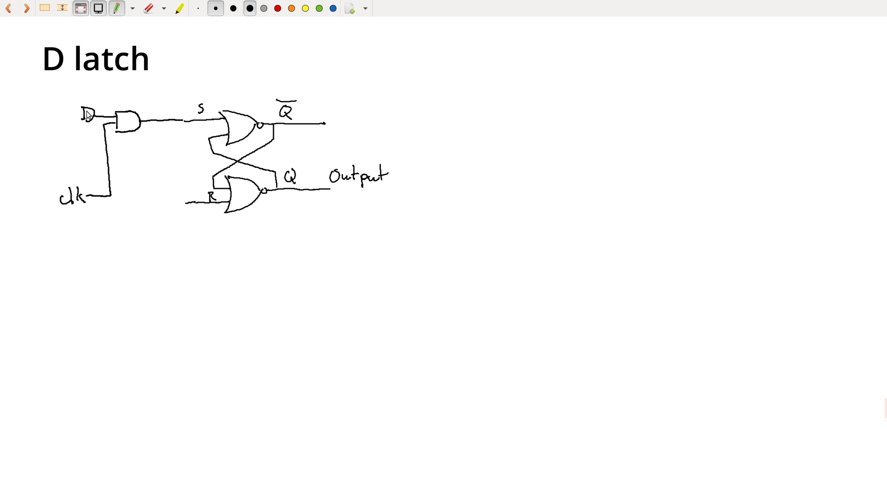
pyautogui.moveTo(127, 208)
pyautogui.mouseDown()
pyautogui.moveTo(127, 187)
pyautogui.moveTo(149, 188)
pyautogui.moveTo(151, 206)
pyautogui.moveTo(122, 205)
pyautogui.mouseUp()
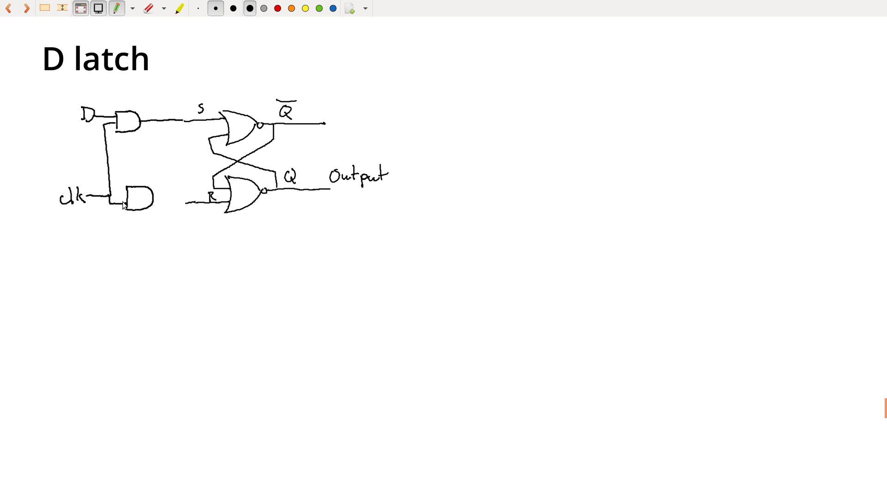
pyautogui.moveTo(96, 116)
pyautogui.mouseDown()
pyautogui.moveTo(97, 177)
pyautogui.moveTo(87, 165)
pyautogui.moveTo(98, 188)
pyautogui.moveTo(121, 190)
pyautogui.mouseUp()
pyautogui.moveTo(153, 200); pyautogui.dragTo(188, 202)
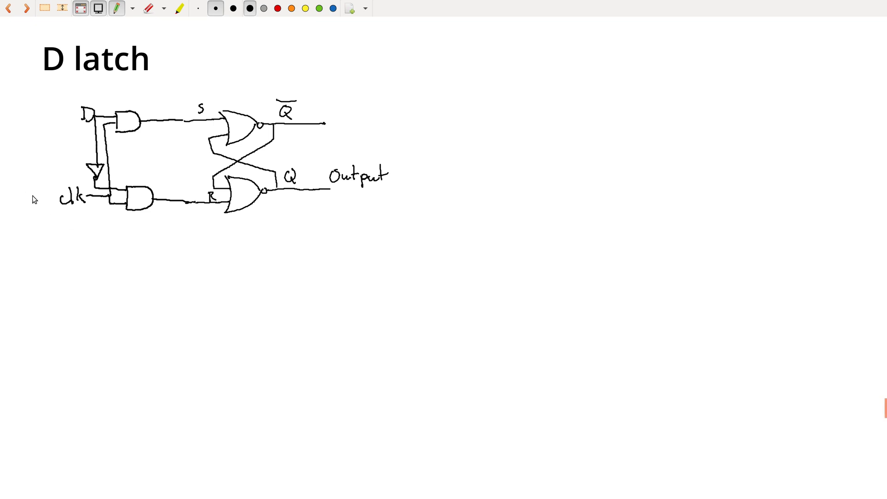
# In green ink, trace the clk, D, S and Q output wires
pyautogui.click(319, 9)
pyautogui.moveTo(114, 124)
pyautogui.mouseDown()
pyautogui.moveTo(109, 161)
pyautogui.moveTo(118, 200)
pyautogui.mouseUp()
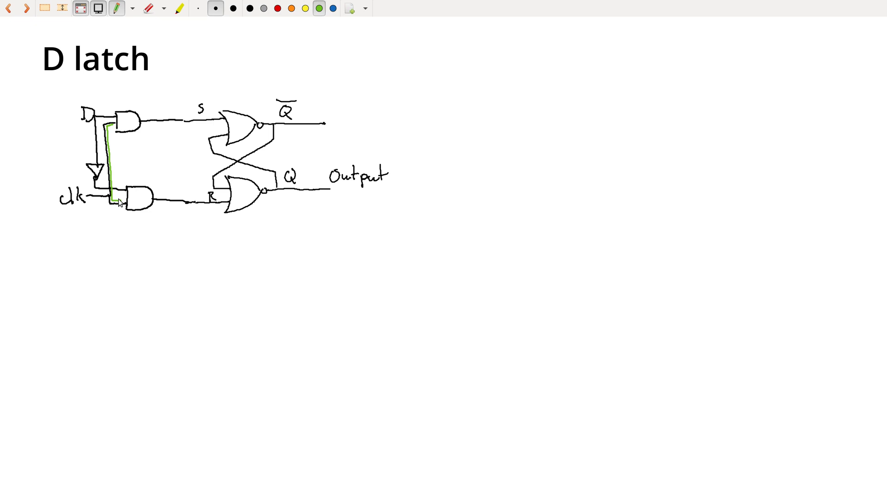
pyautogui.moveTo(95, 113); pyautogui.dragTo(114, 113)
pyautogui.moveTo(141, 119); pyautogui.dragTo(217, 116)
pyautogui.moveTo(279, 186); pyautogui.dragTo(320, 188)
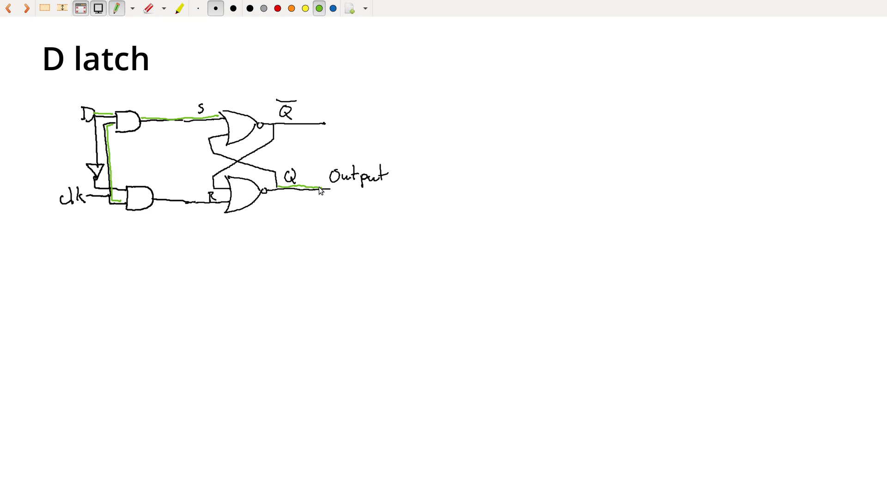
# Undo the green highlight strokes and switch the ink back to black
pyautogui.hotkey('ctrl', 'z')
pyautogui.hotkey('ctrl', 'z')
pyautogui.hotkey('ctrl', 'z')
pyautogui.hotkey('ctrl', 'z')
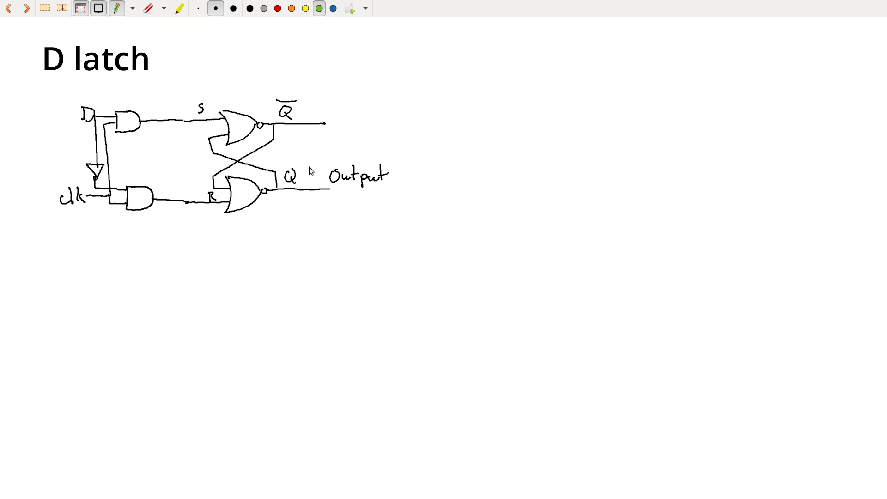
pyautogui.click(250, 8)
# Write clk and D row labels below the circuit and draw the clk square wave
pyautogui.moveTo(46, 295); pyautogui.dragTo(51, 300)
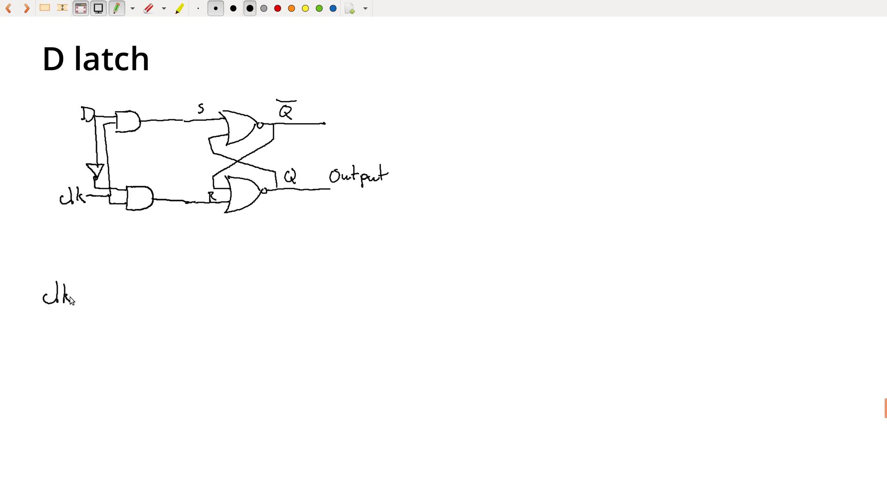
pyautogui.moveTo(48, 340); pyautogui.dragTo(48, 358)
pyautogui.moveTo(86, 301)
pyautogui.mouseDown()
pyautogui.moveTo(155, 302)
pyautogui.moveTo(155, 273)
pyautogui.moveTo(254, 271)
pyautogui.moveTo(254, 296)
pyautogui.moveTo(345, 294)
pyautogui.moveTo(346, 273)
pyautogui.moveTo(429, 271)
pyautogui.mouseUp()
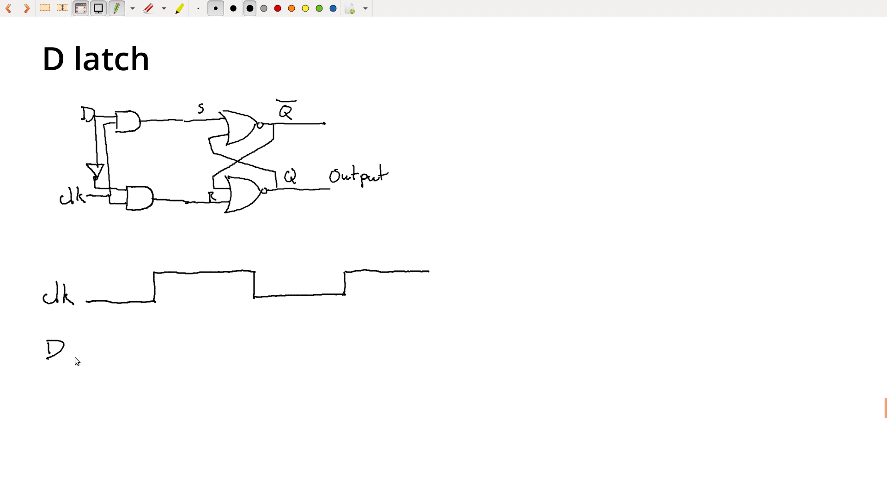
# Draw the D waveform: high, then low, a short later pulse, then settling low
pyautogui.moveTo(81, 356)
pyautogui.mouseDown()
pyautogui.moveTo(98, 356)
pyautogui.moveTo(118, 336)
pyautogui.moveTo(251, 328)
pyautogui.moveTo(268, 328)
pyautogui.moveTo(270, 352)
pyautogui.moveTo(372, 348)
pyautogui.moveTo(374, 324)
pyautogui.moveTo(401, 326)
pyautogui.moveTo(406, 346)
pyautogui.moveTo(468, 342)
pyautogui.mouseUp()
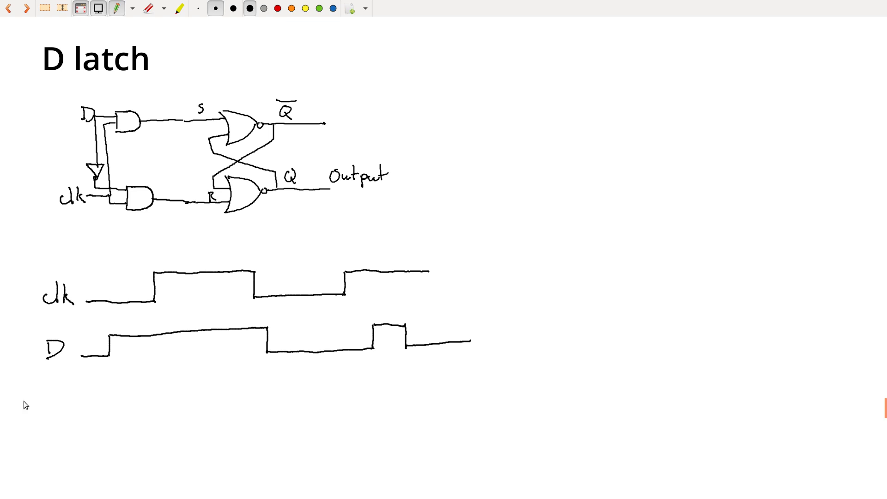
# Write a Q label below D, draw its short starting line and hatch it diagonally
pyautogui.moveTo(54, 396); pyautogui.dragTo(65, 416)
pyautogui.moveTo(83, 407)
pyautogui.mouseDown()
pyautogui.moveTo(150, 402)
pyautogui.moveTo(150, 384)
pyautogui.moveTo(150, 403)
pyautogui.mouseUp()
pyautogui.moveTo(84, 401)
pyautogui.mouseDown()
pyautogui.moveTo(105, 400)
pyautogui.moveTo(120, 381)
pyautogui.mouseUp()
pyautogui.moveTo(117, 400)
pyautogui.mouseDown()
pyautogui.moveTo(128, 380)
pyautogui.moveTo(146, 382)
pyautogui.mouseUp()
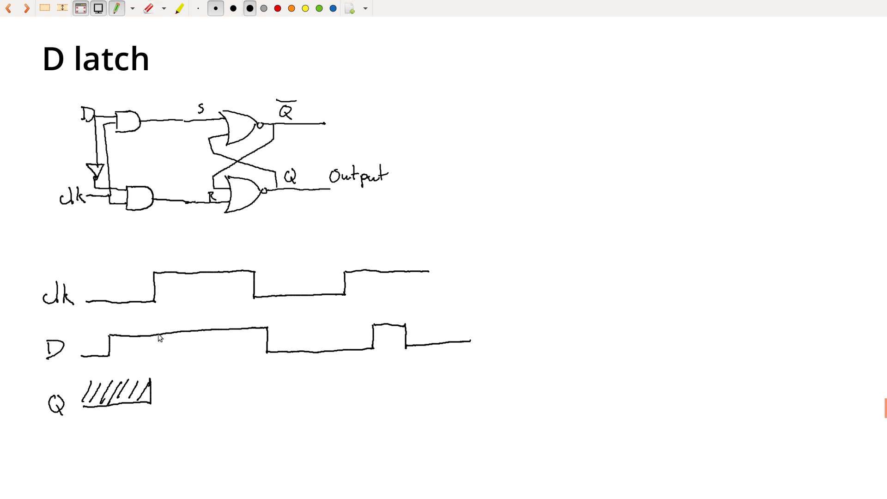
# In green ink, highlight the D wire into the upper AND gate and the S wire
pyautogui.click(319, 9)
pyautogui.moveTo(93, 112)
pyautogui.mouseDown()
pyautogui.moveTo(114, 111)
pyautogui.moveTo(108, 139)
pyautogui.moveTo(112, 201)
pyautogui.moveTo(120, 200)
pyautogui.mouseUp()
pyautogui.moveTo(143, 119); pyautogui.dragTo(214, 115)
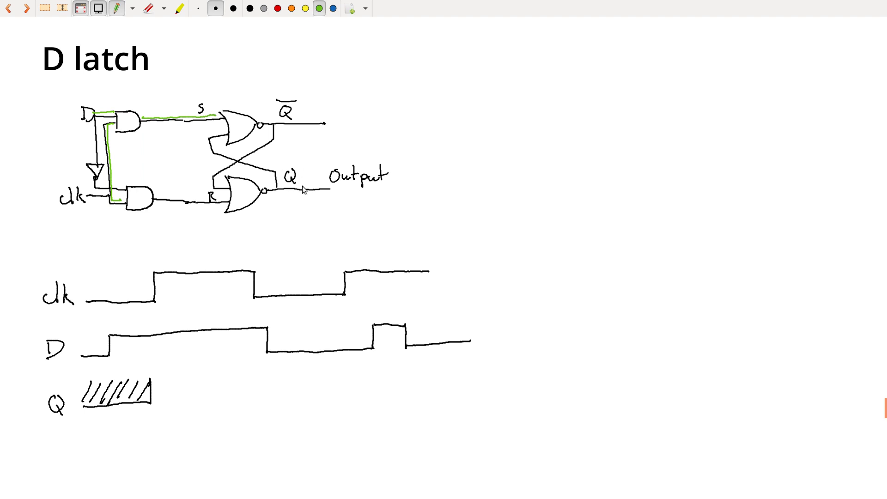
# In black ink, draw Q going high after the hatched block and extend it rightward
pyautogui.click(250, 8)
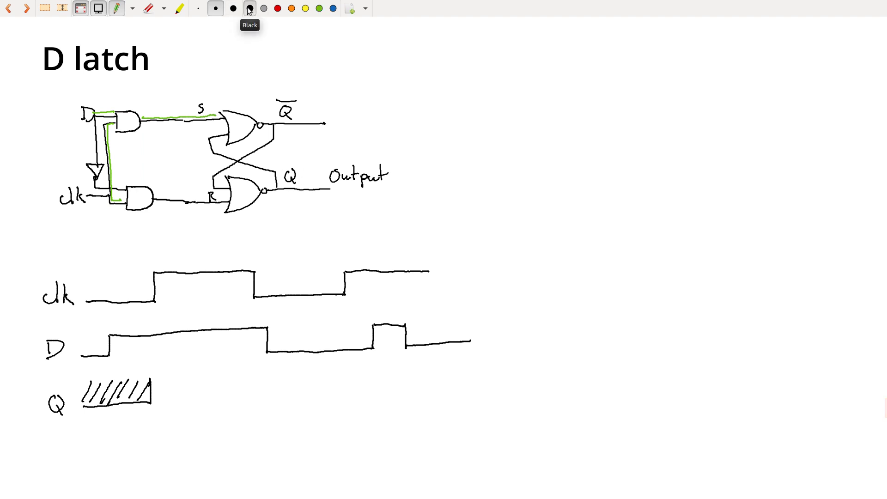
pyautogui.moveTo(151, 378); pyautogui.dragTo(254, 374)
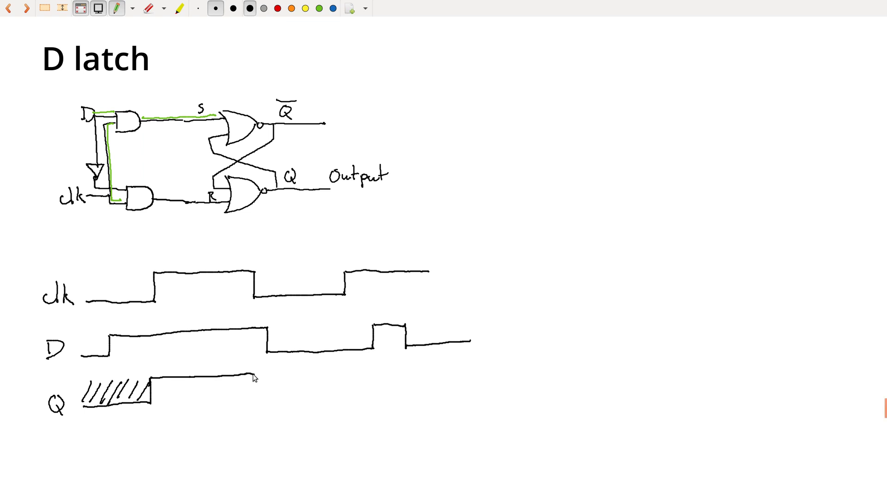
pyautogui.moveTo(254, 373); pyautogui.dragTo(336, 369)
# In orange ink, mark the second clk rising edge and D's low level at that edge
pyautogui.click(288, 11)
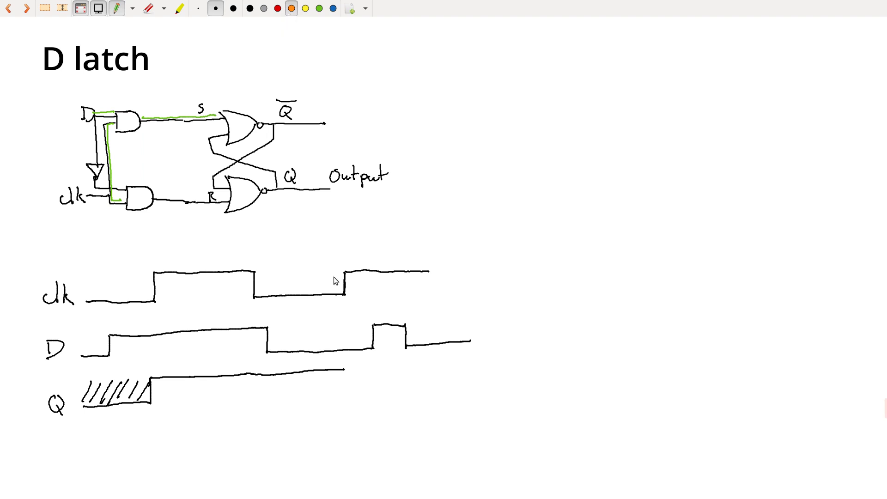
pyautogui.moveTo(344, 272); pyautogui.dragTo(345, 294)
pyautogui.moveTo(342, 347); pyautogui.dragTo(350, 347)
# Highlight the inverter output, D wire, lower AND output to R, and Q-bar wire orange, then revert to black
pyautogui.moveTo(96, 177); pyautogui.dragTo(123, 184)
pyautogui.moveTo(107, 124); pyautogui.dragTo(116, 200)
pyautogui.moveTo(154, 196); pyautogui.dragTo(222, 199)
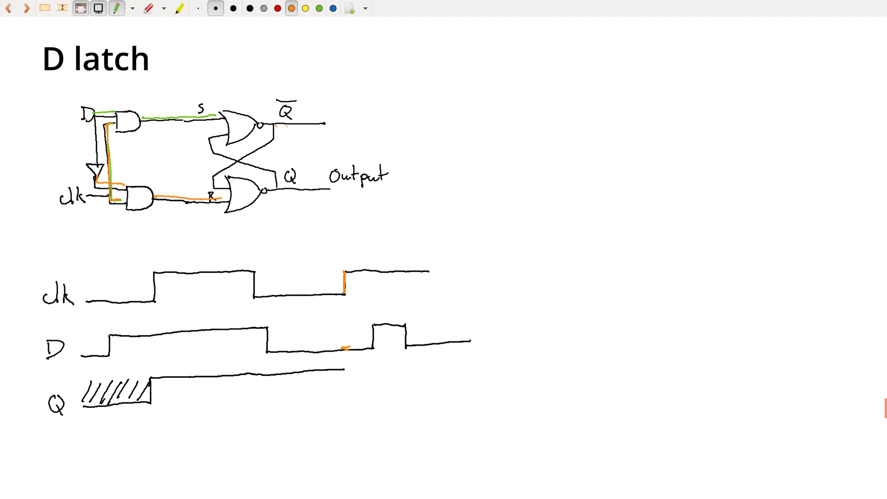
pyautogui.moveTo(278, 126); pyautogui.dragTo(316, 124)
pyautogui.click(250, 8)
# Draw Q falling at the second clock edge, a short high pulse matching D, then low to the end
pyautogui.moveTo(344, 370)
pyautogui.mouseDown()
pyautogui.moveTo(341, 393)
pyautogui.moveTo(372, 394)
pyautogui.mouseUp()
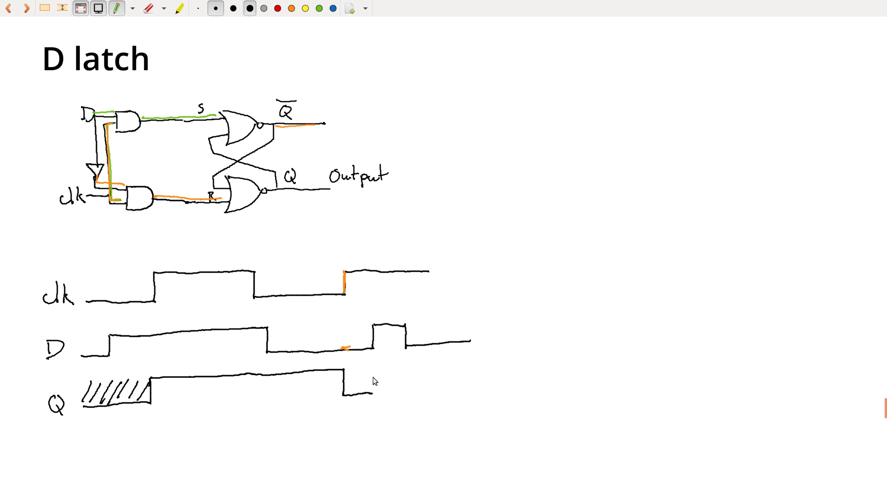
pyautogui.moveTo(372, 393); pyautogui.dragTo(371, 372)
pyautogui.moveTo(383, 370); pyautogui.dragTo(396, 370)
pyautogui.moveTo(406, 370)
pyautogui.mouseDown()
pyautogui.moveTo(408, 395)
pyautogui.moveTo(469, 391)
pyautogui.mouseUp()
# Retrace the vertical orange stroke on the second clk rising edge in black
pyautogui.moveTo(345, 293); pyautogui.dragTo(344, 272)
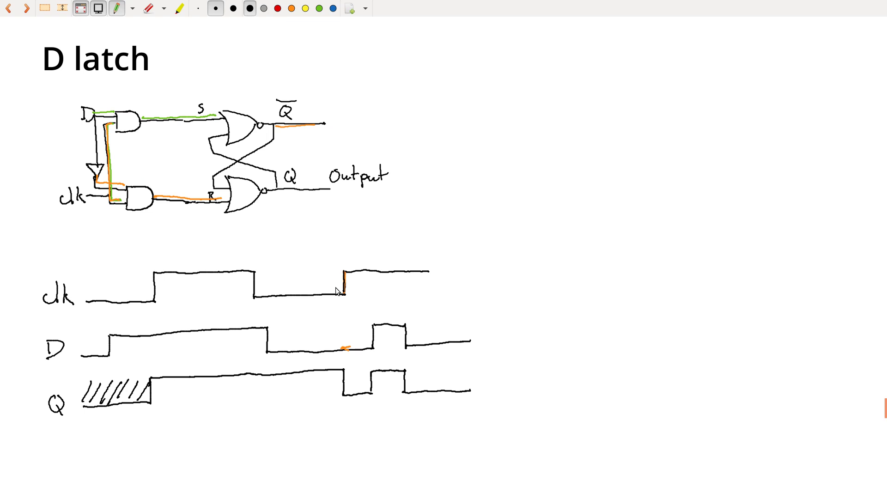